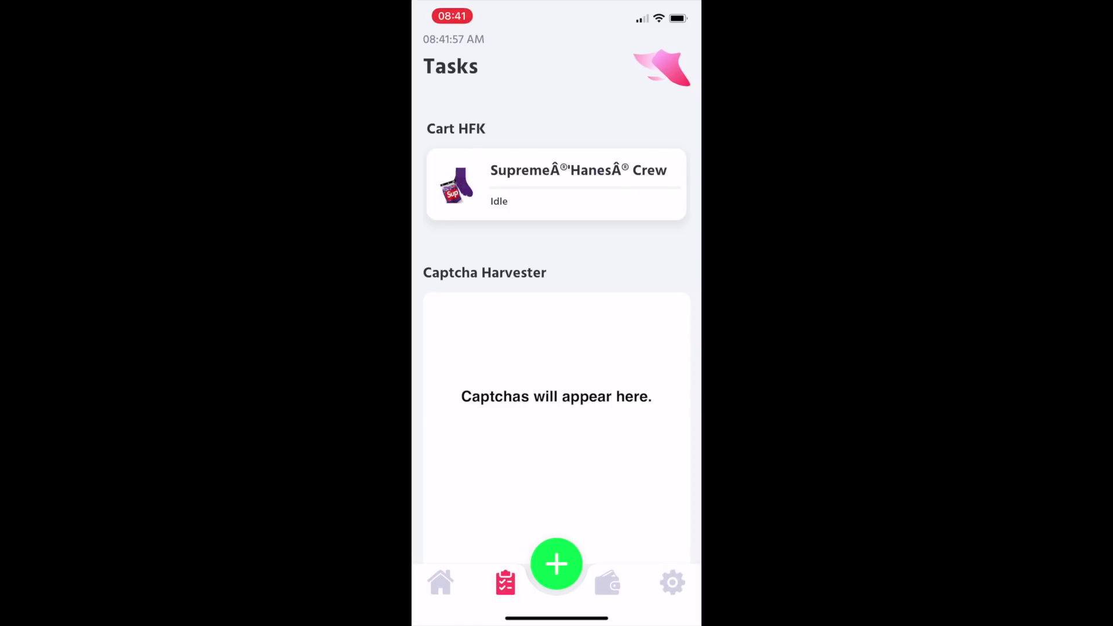
Step: Open the Edit Task form for the crew socks task, with PayPal Checkout on and Manual start
click(557, 564)
scroll(556, 470, down, 3)
click(557, 185)
click(474, 479)
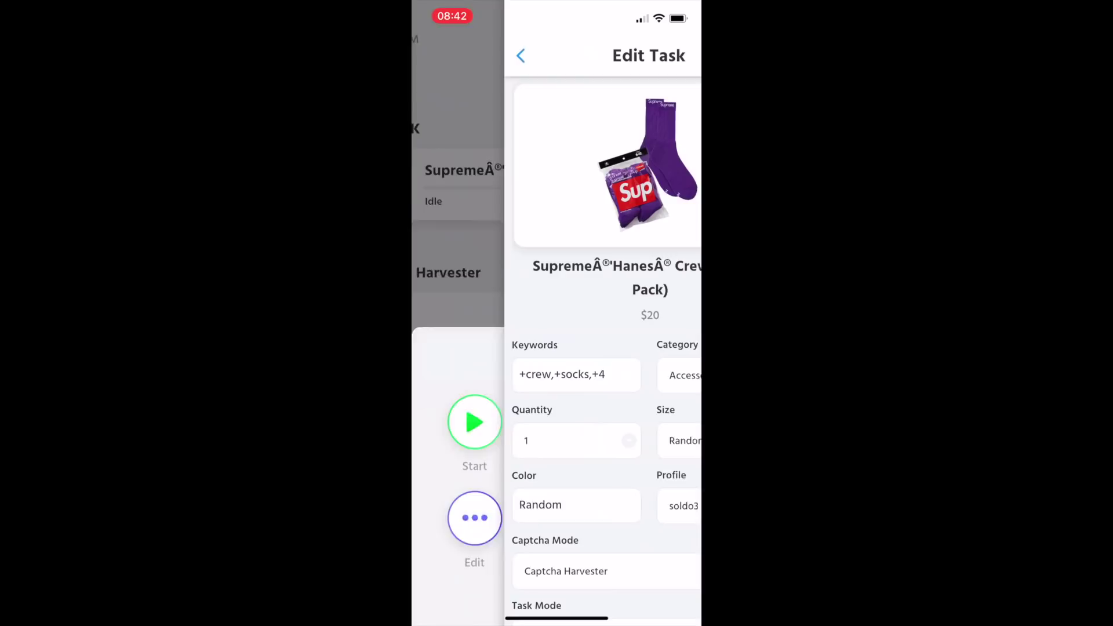
scroll(557, 347, down, 5)
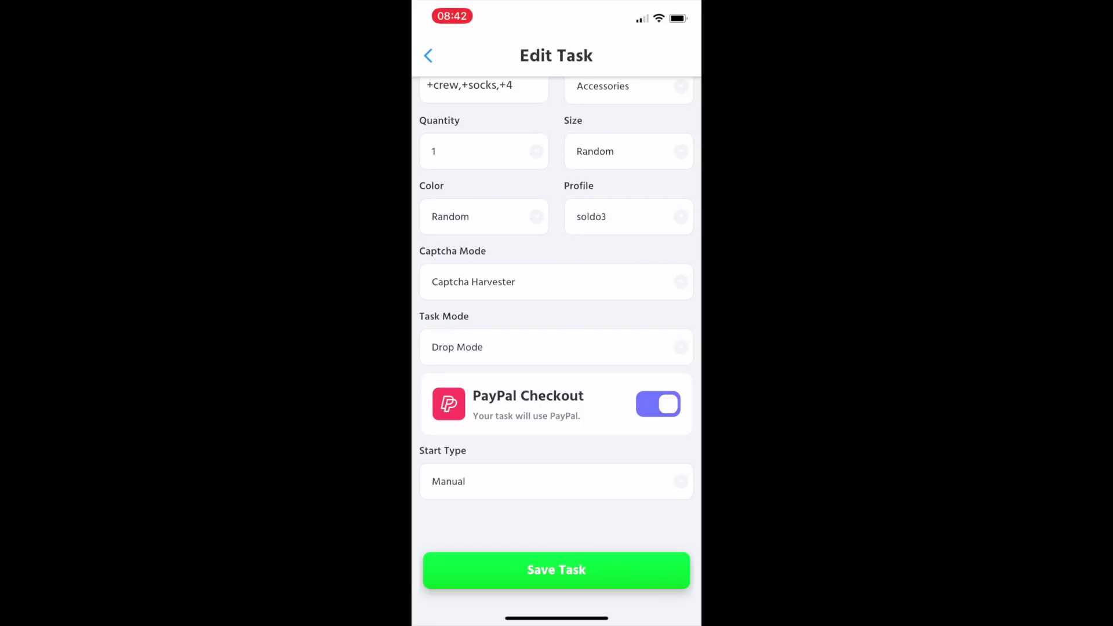
Step: Save the socks task with PayPal Checkout and start it, reaching the £23 order confirmation
click(555, 569)
click(556, 185)
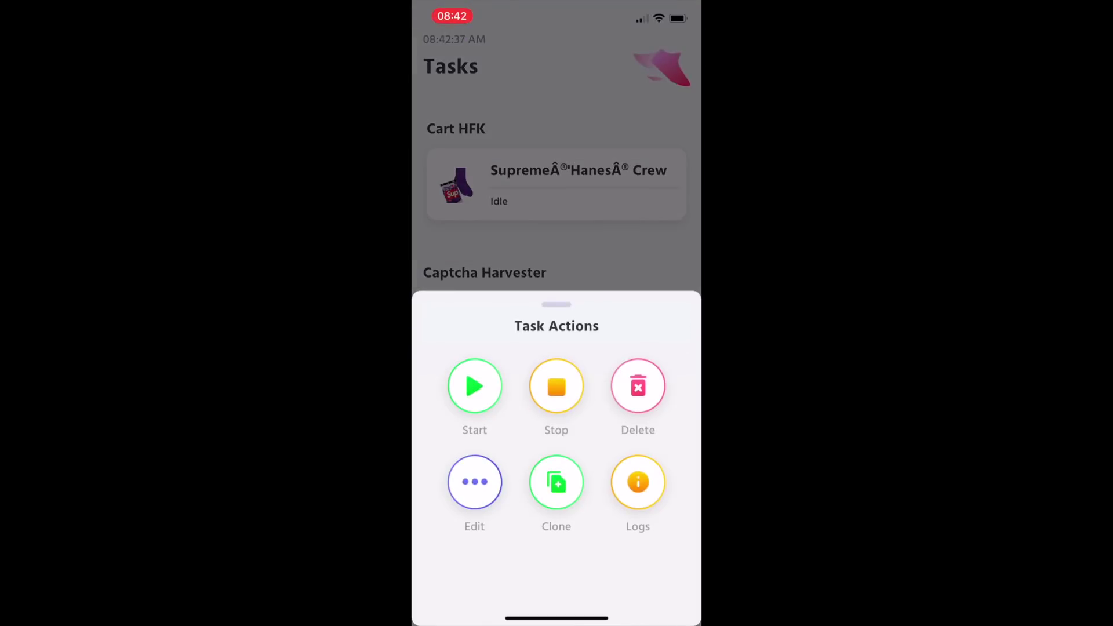
click(474, 386)
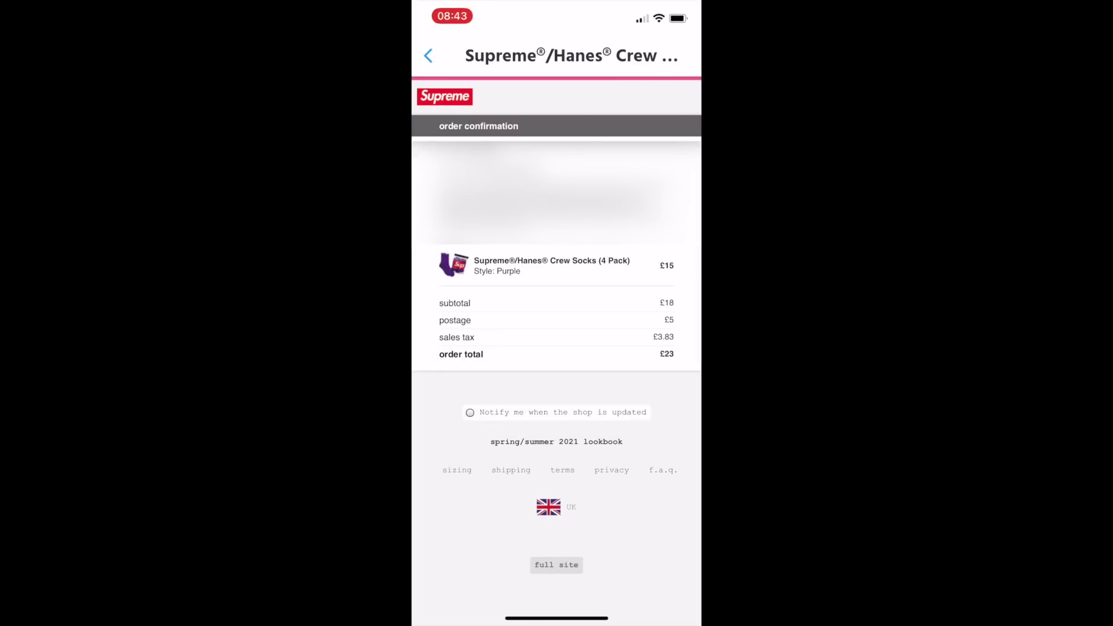
Step: Leave the Crew Socks order confirmation and return to the Tasks list
click(428, 55)
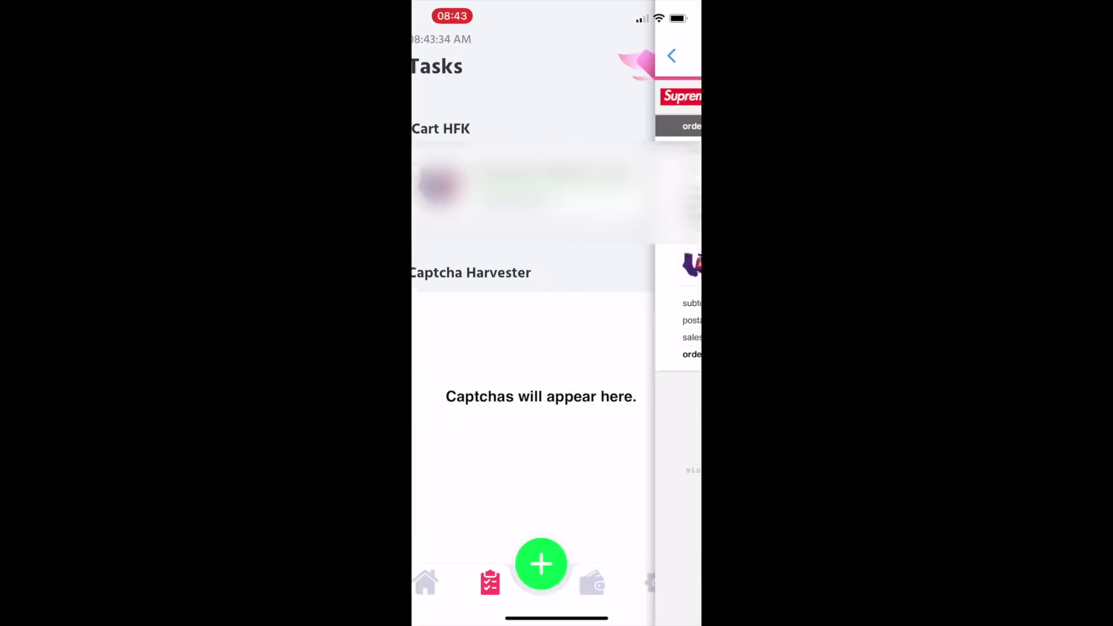